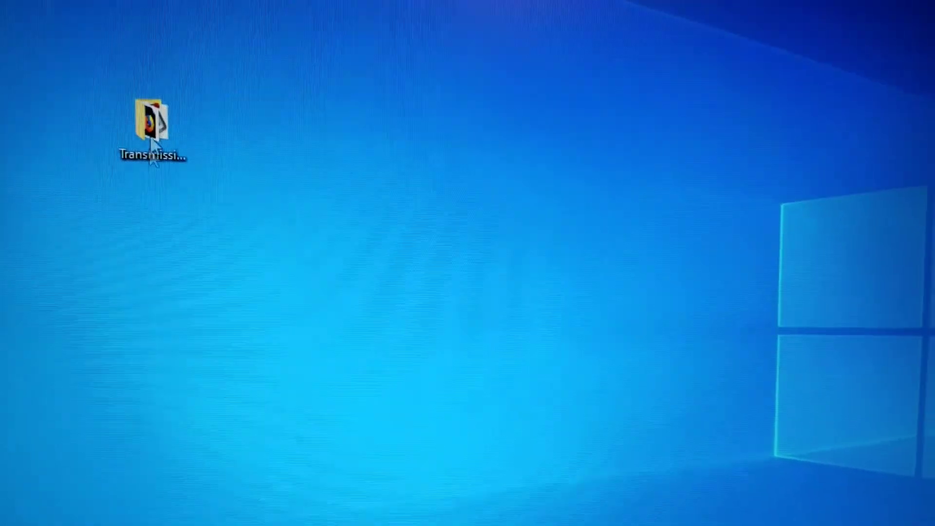
Step: Launch TransmissionPortable.exe from the TransmissionPortable folder on the desktop
{"action": "double_click", "coordinate": [135, 121]}
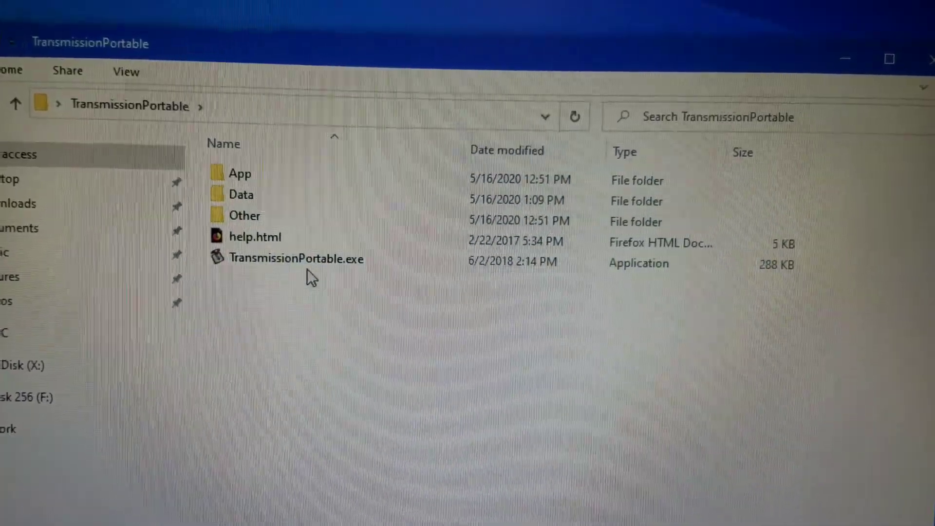
{"action": "double_click", "coordinate": [291, 253]}
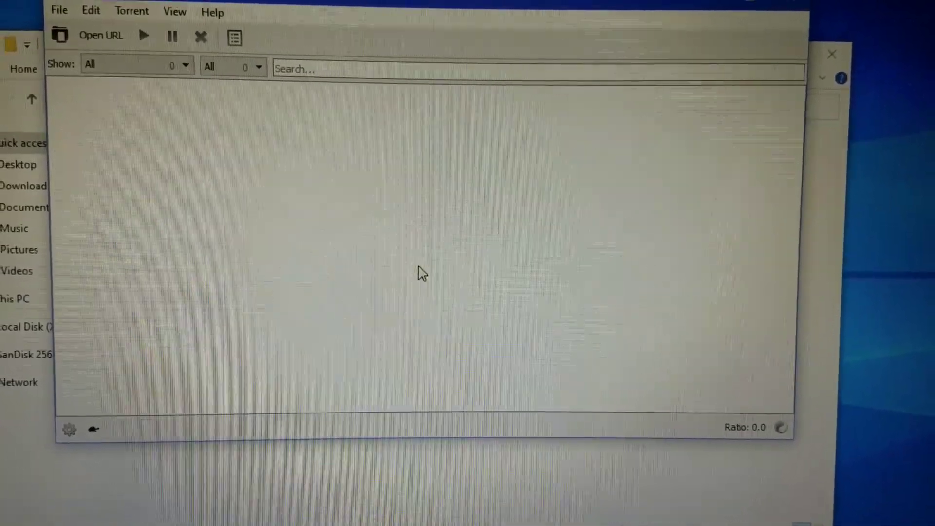
Step: Close the leftover File Explorer folder window, leaving the empty Transmission client
{"action": "left_click", "coordinate": [838, 153]}
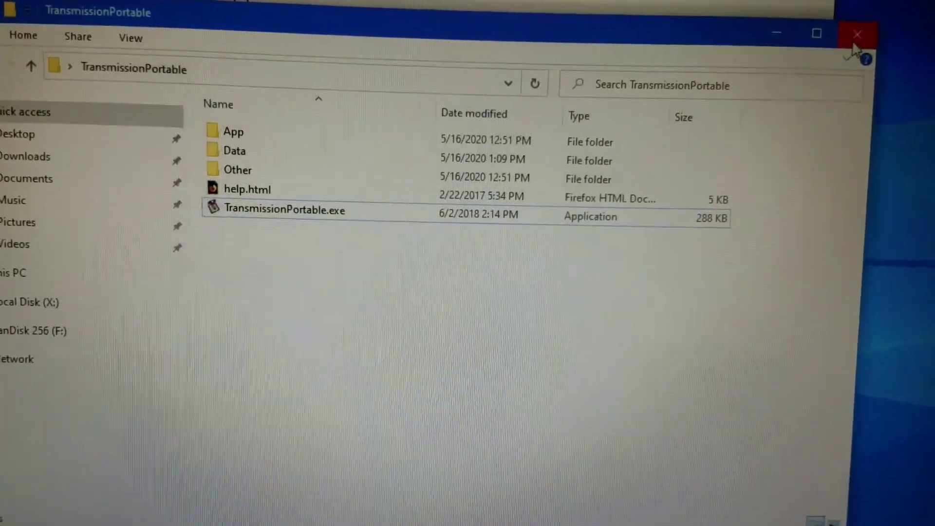
{"action": "left_click", "coordinate": [845, 47]}
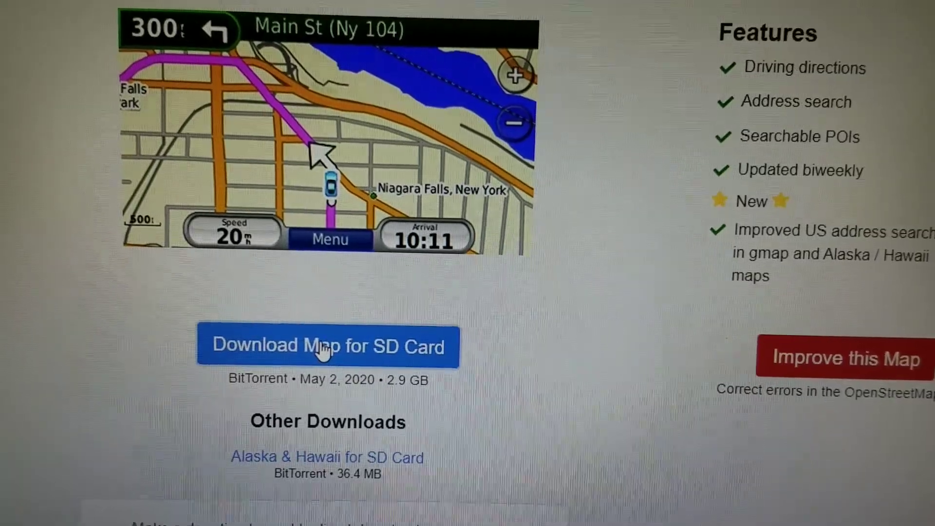
Step: Copy the link address of the 'Download Map for SD Card' button
{"action": "right_click", "coordinate": [319, 346]}
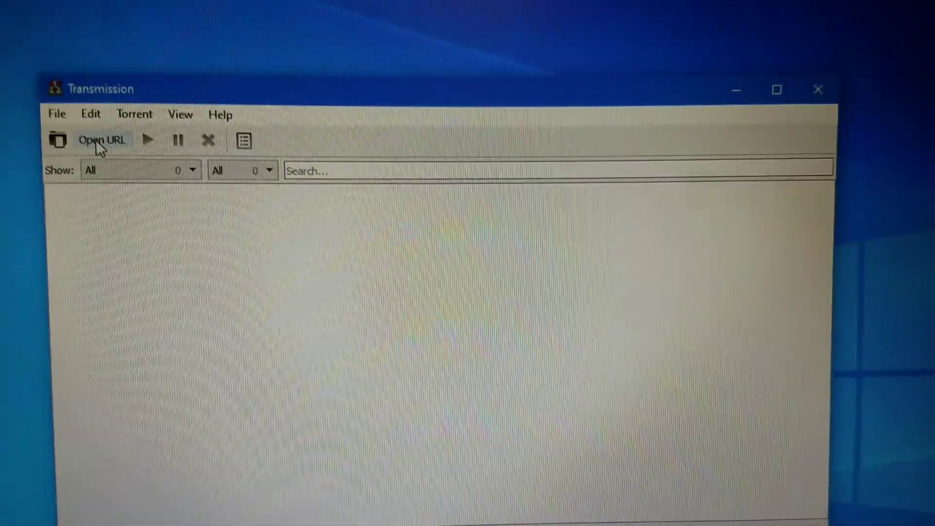
Step: Start an Open URL torrent and set its destination folder to the Desktop
{"action": "left_click", "coordinate": [66, 86]}
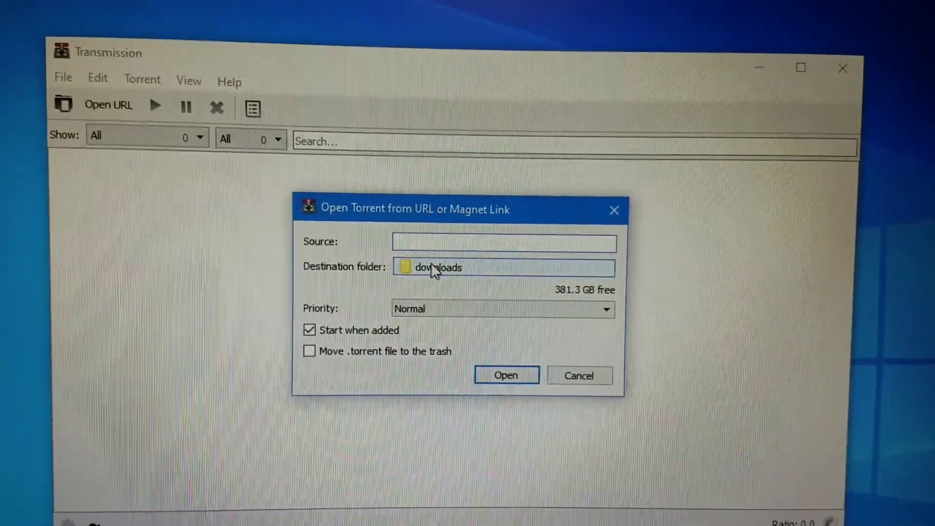
{"action": "left_click", "coordinate": [435, 268]}
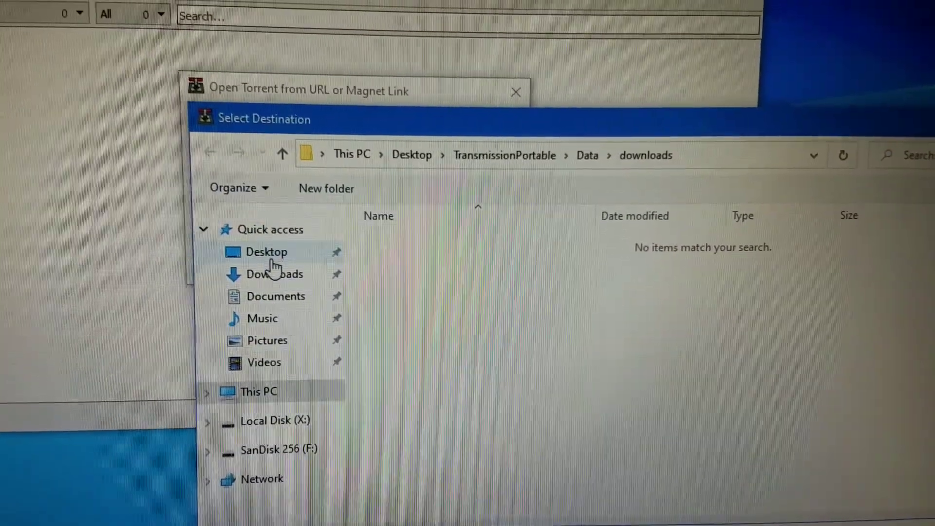
{"action": "left_click", "coordinate": [343, 342]}
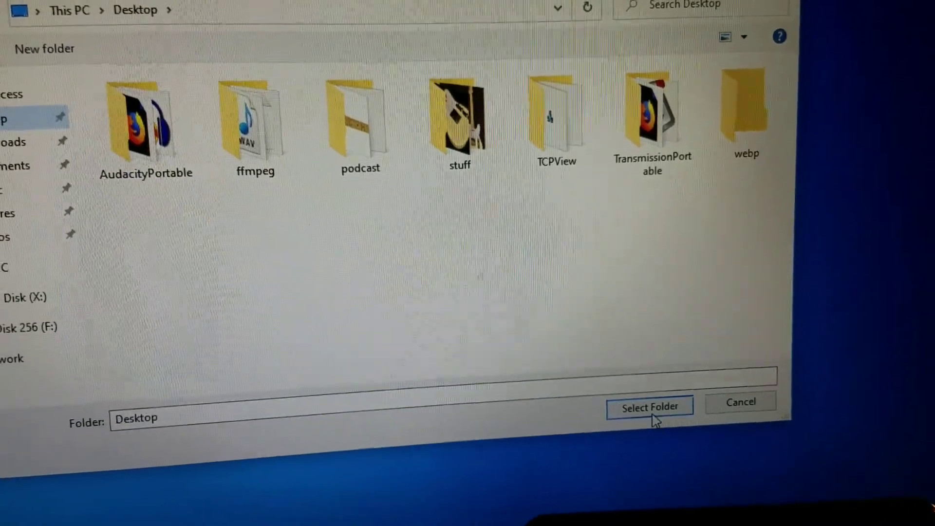
{"action": "left_click", "coordinate": [649, 412]}
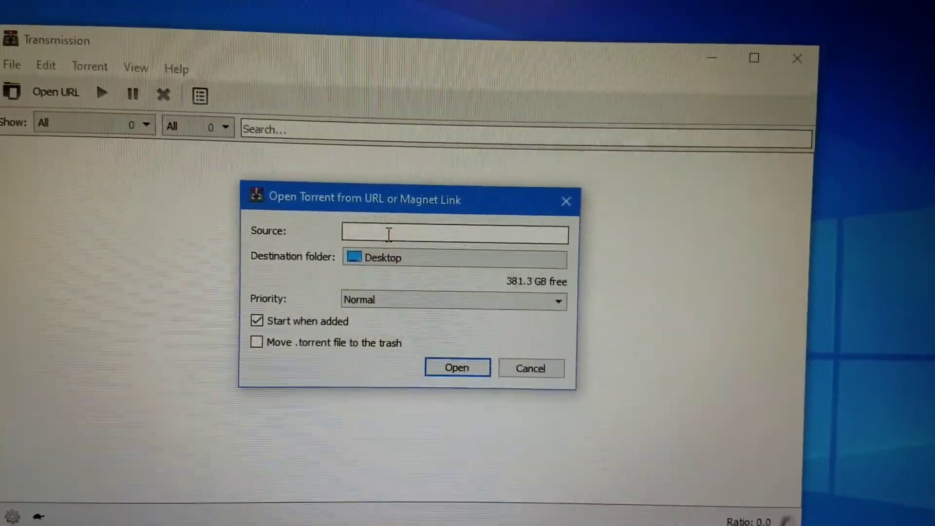
Step: Paste the copied OpenMapChest US torrent link as the source and add the torrent
{"action": "right_click", "coordinate": [398, 241]}
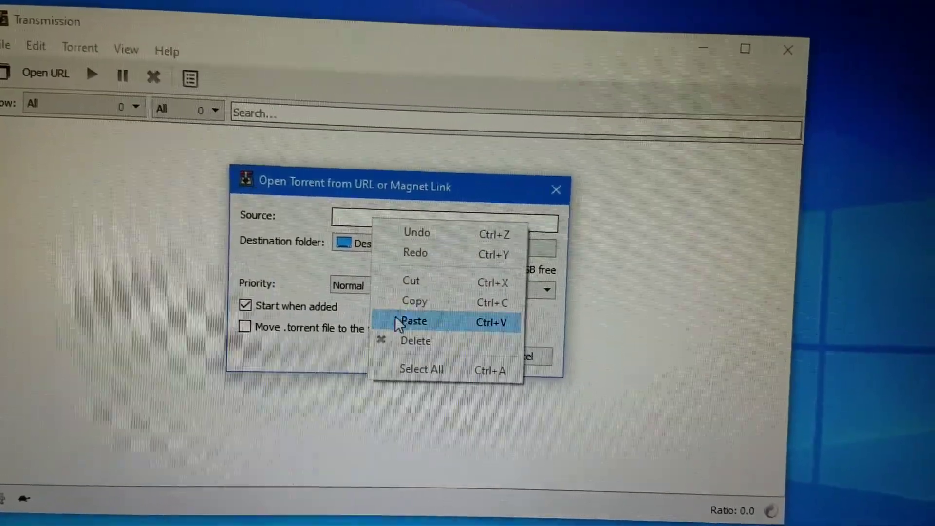
{"action": "left_click", "coordinate": [398, 324]}
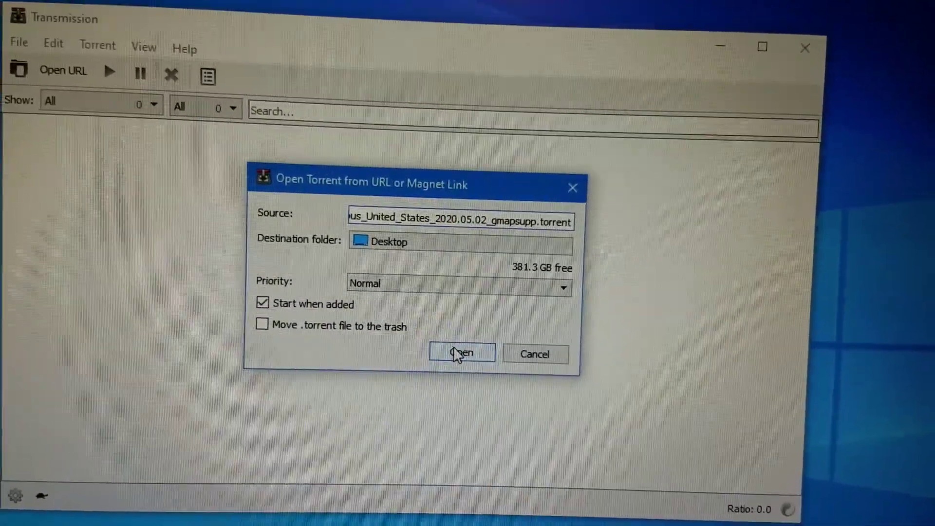
{"action": "left_click", "coordinate": [449, 352]}
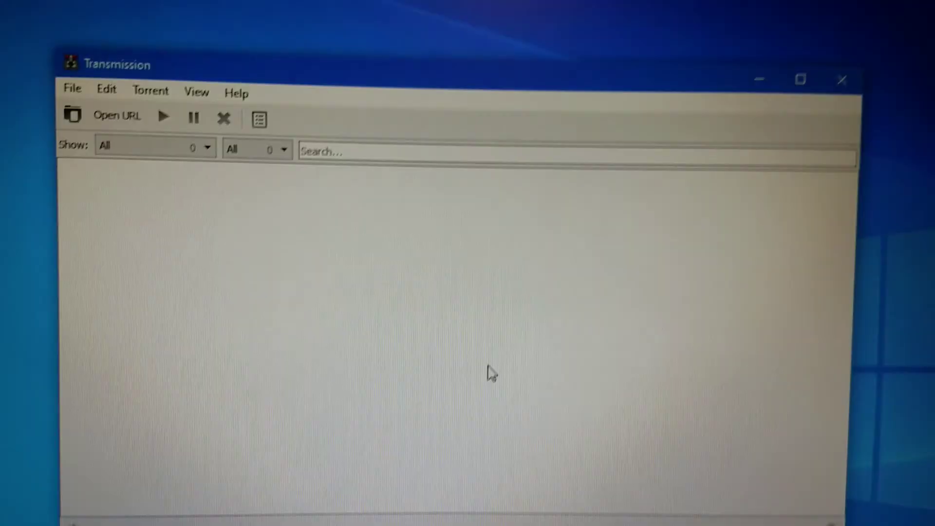